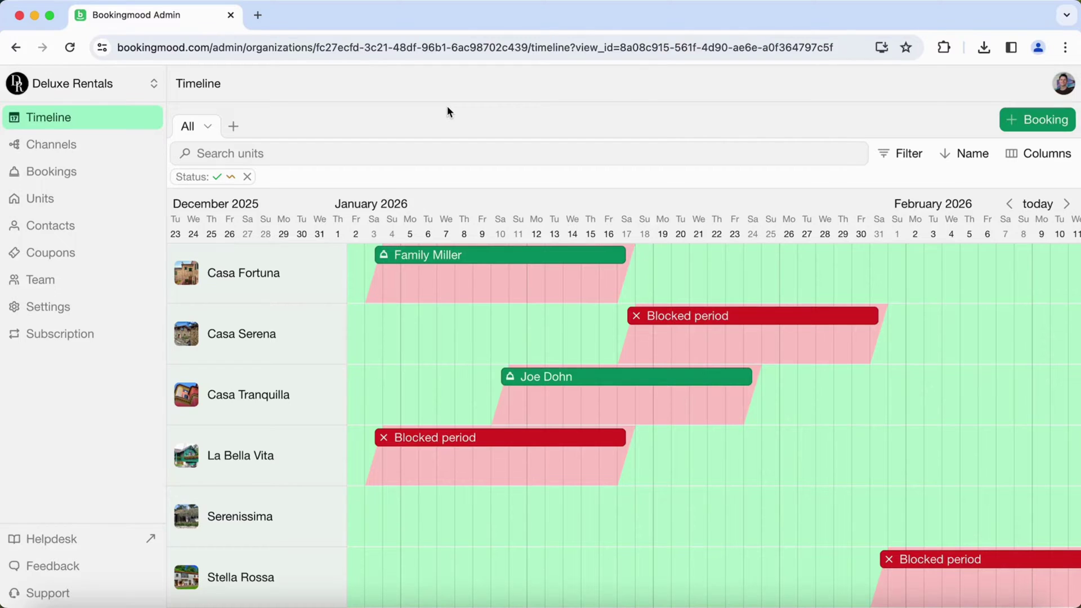
Switch from the bookings timeline to the Channels list of Deluxe Rentals.
click(100, 147)
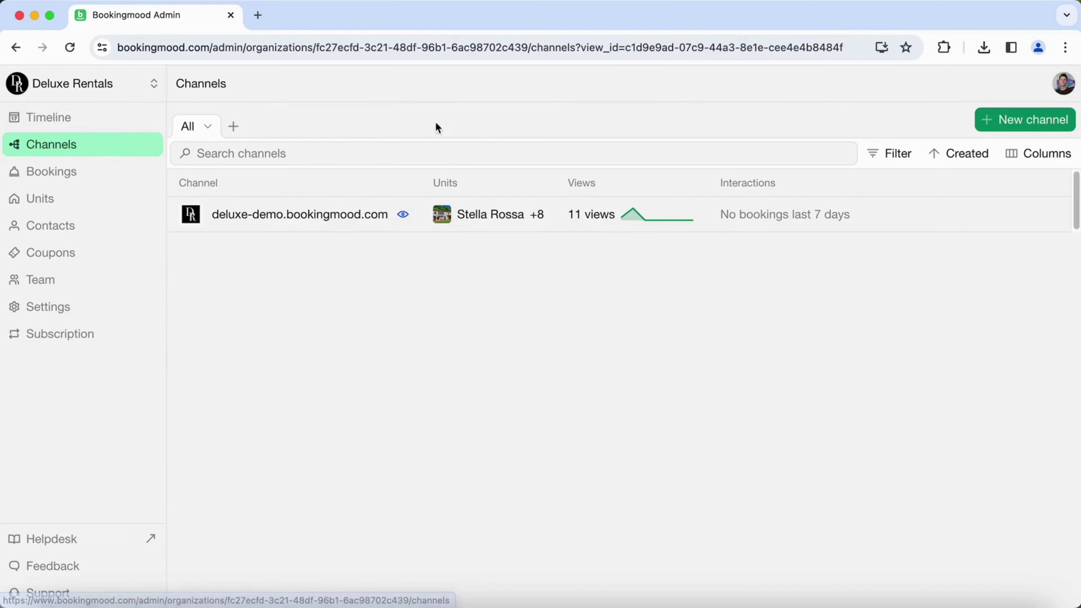
Create a new Calendar widget channel titled 'Villa Deluxe' and confirm it.
click(1031, 127)
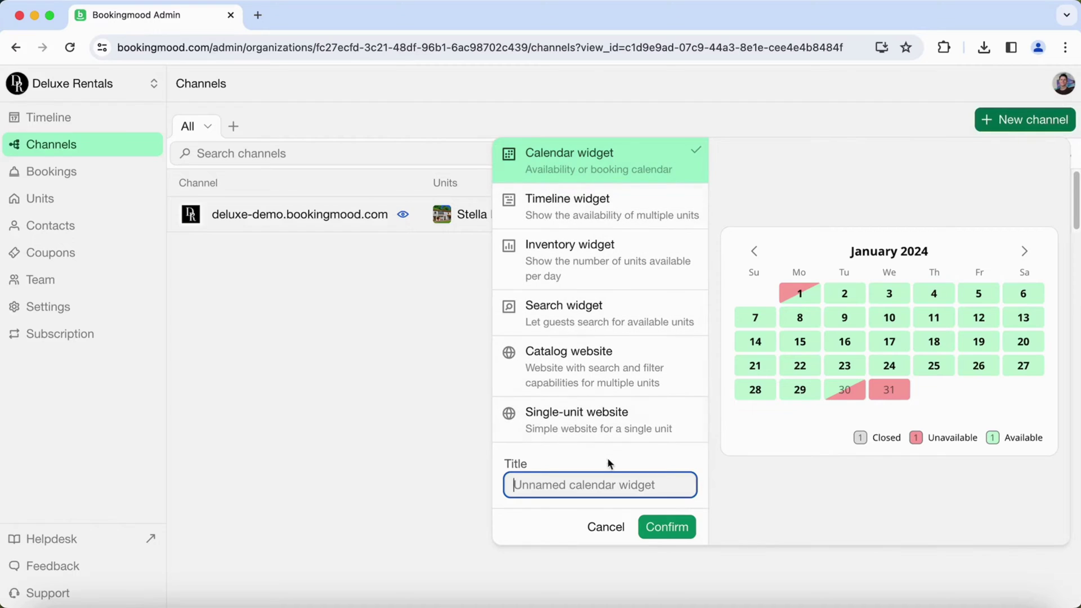
text(V)
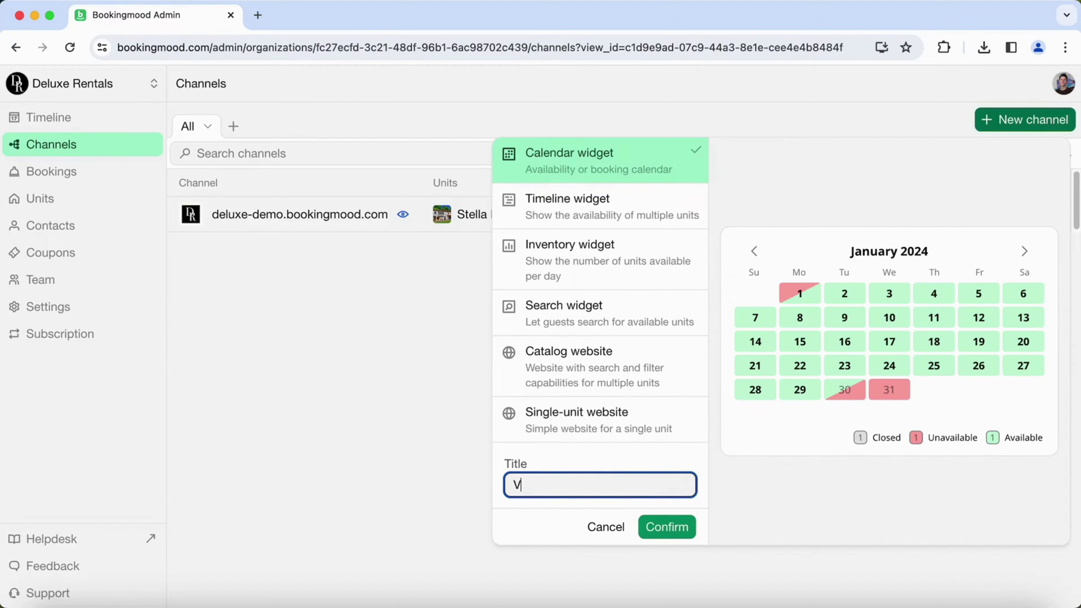
text(illa Delu)
text(xe)
click(671, 530)
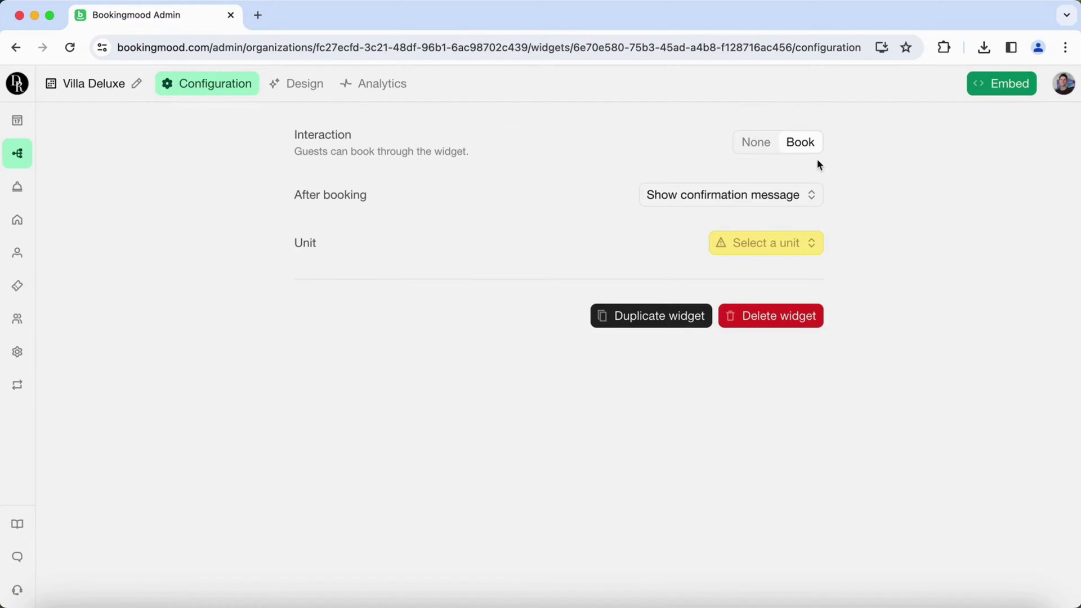
Keep Interaction on Book, leave the after-booking status page, and attach the Villa Deluxe unit.
click(758, 155)
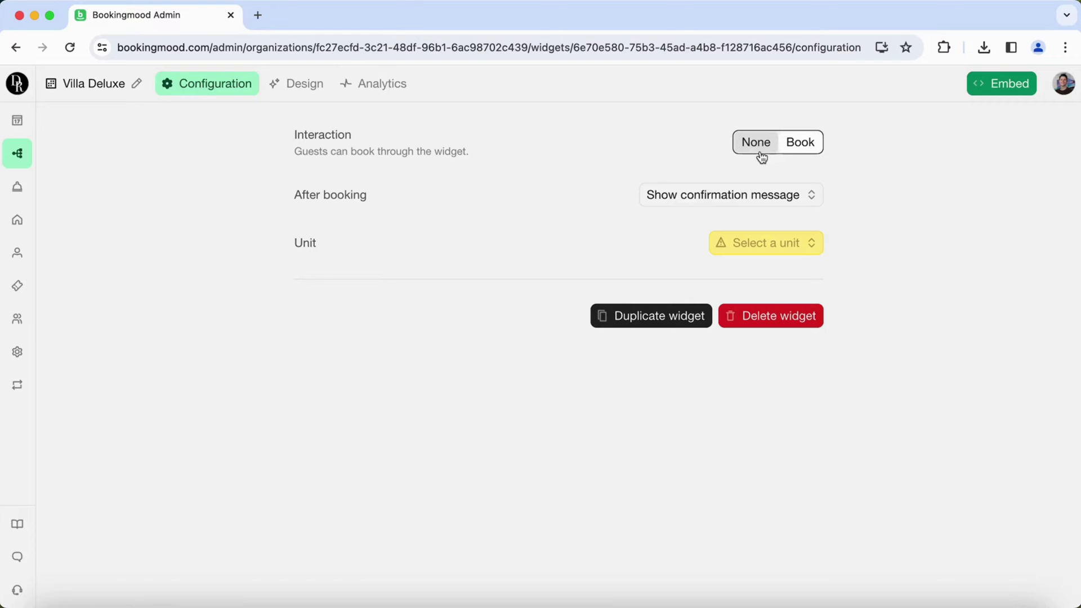
click(797, 155)
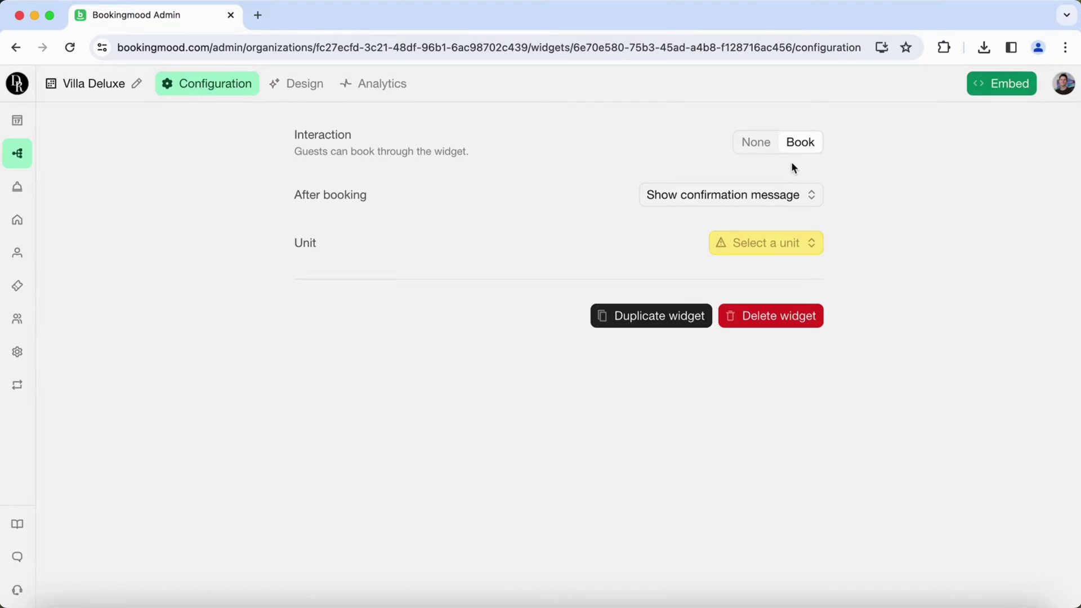
click(806, 201)
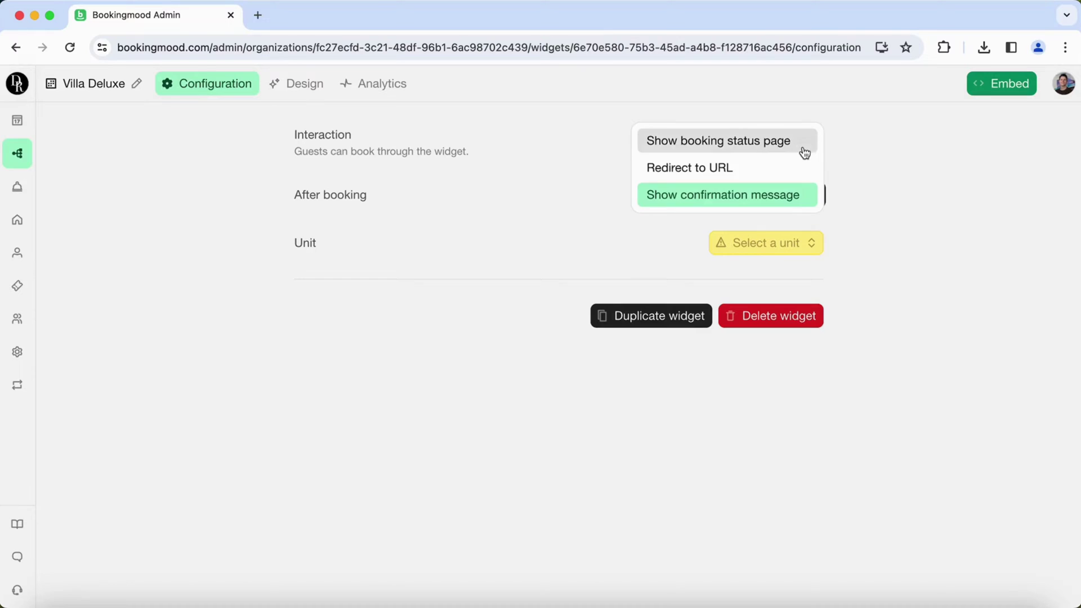
key(Escape)
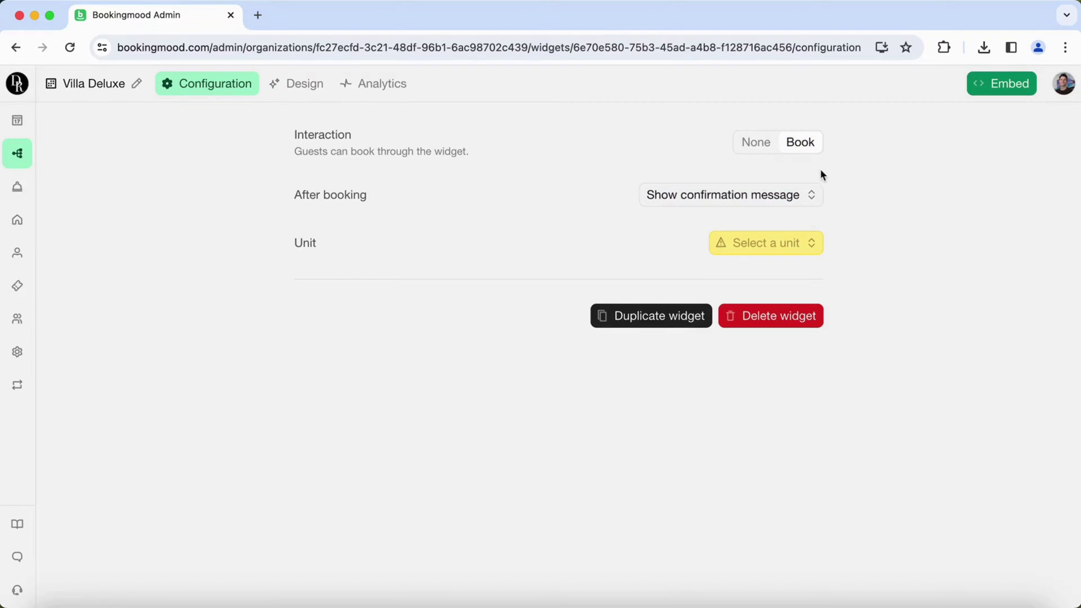
click(810, 243)
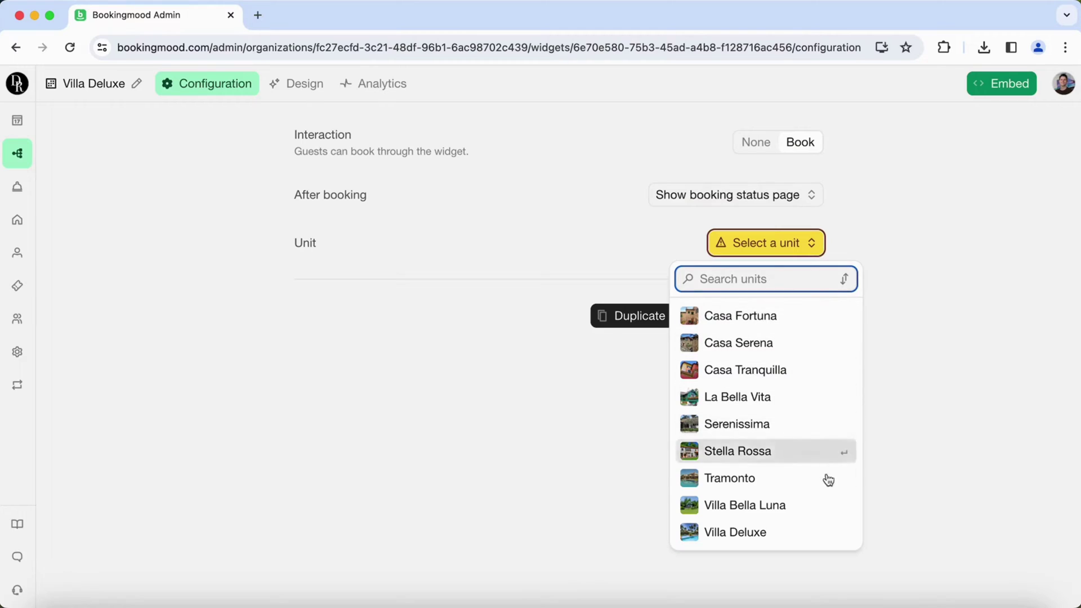
click(828, 530)
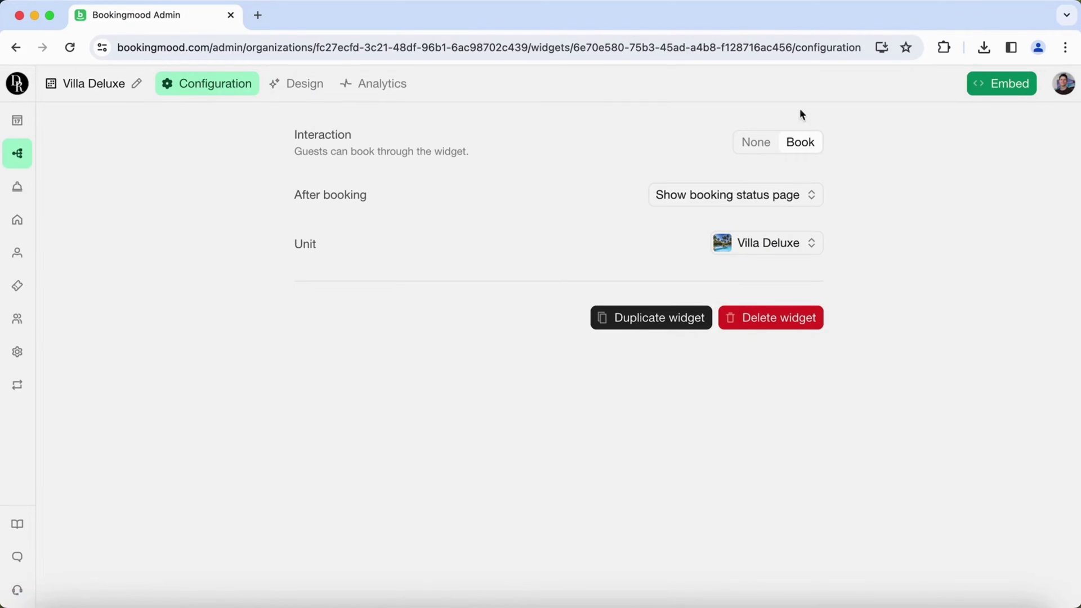
Copy the inline embed code, then switch to oEmbed and copy the widget's oEmbed link.
click(1003, 93)
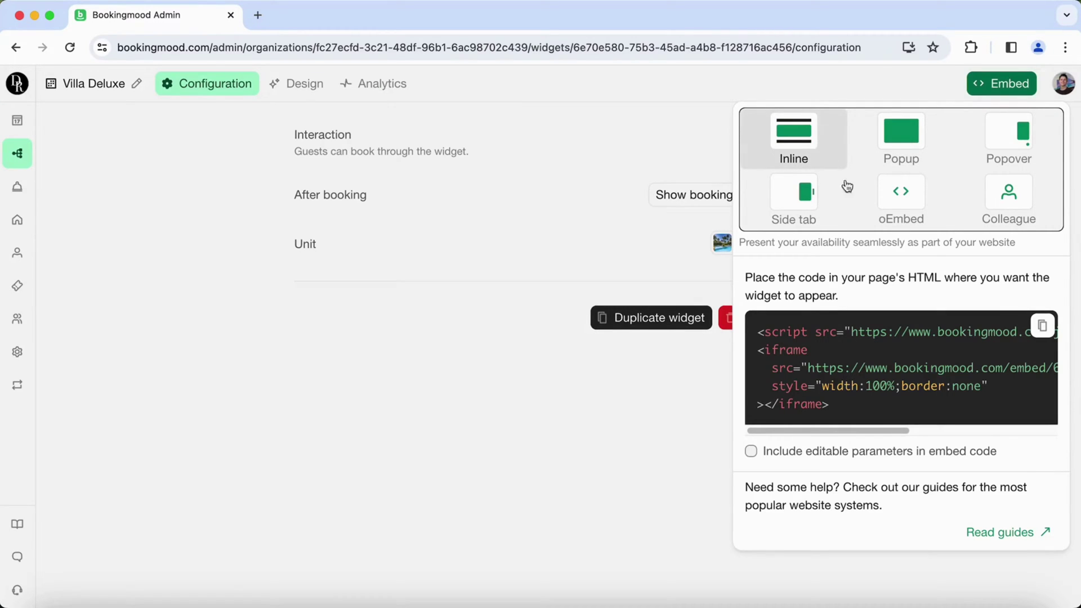
click(1043, 326)
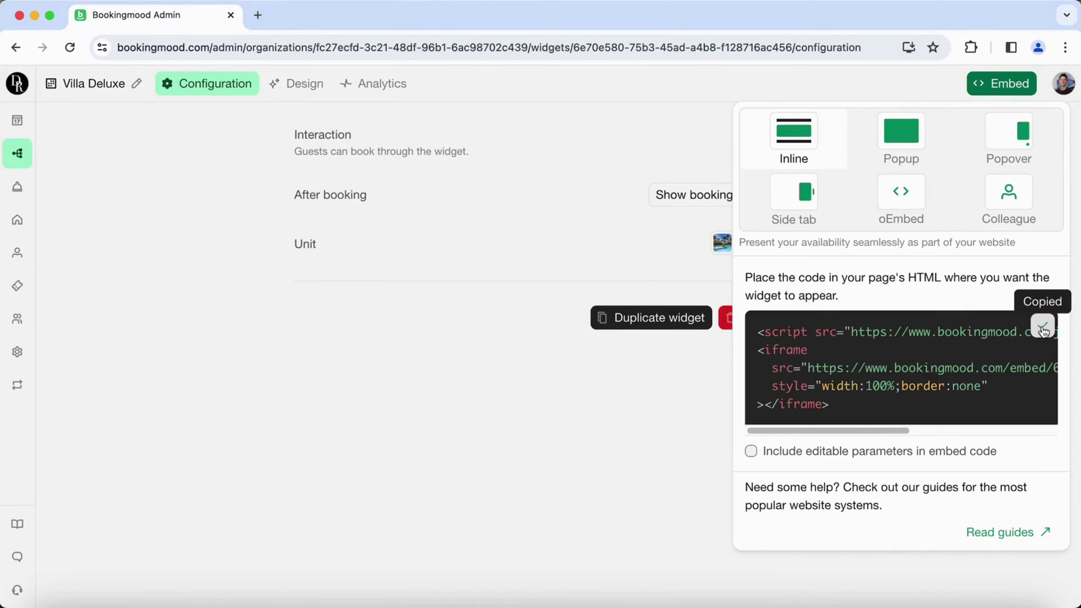
click(918, 208)
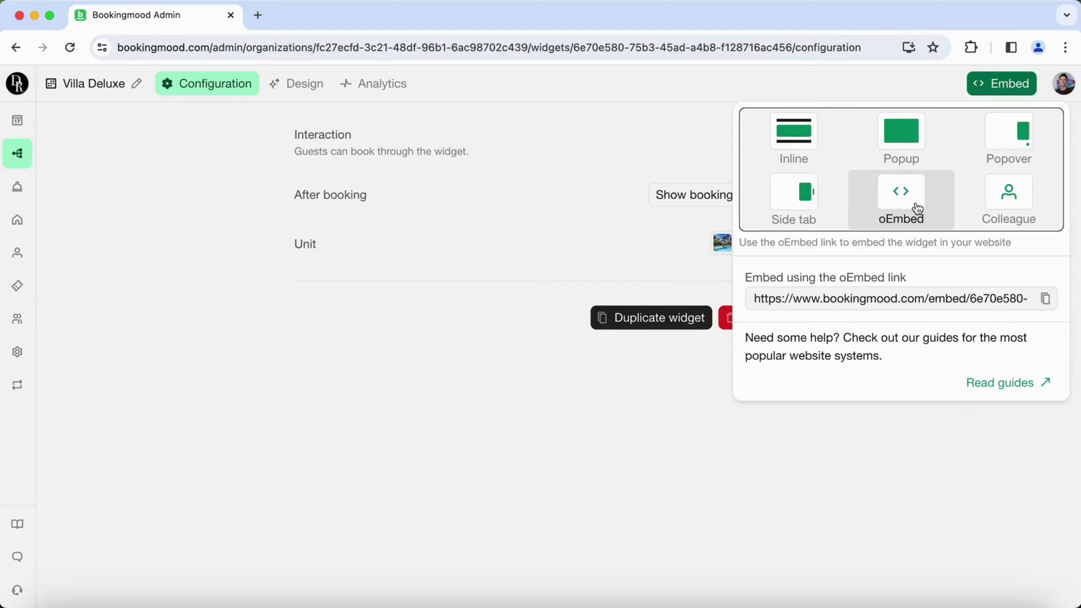
click(1044, 301)
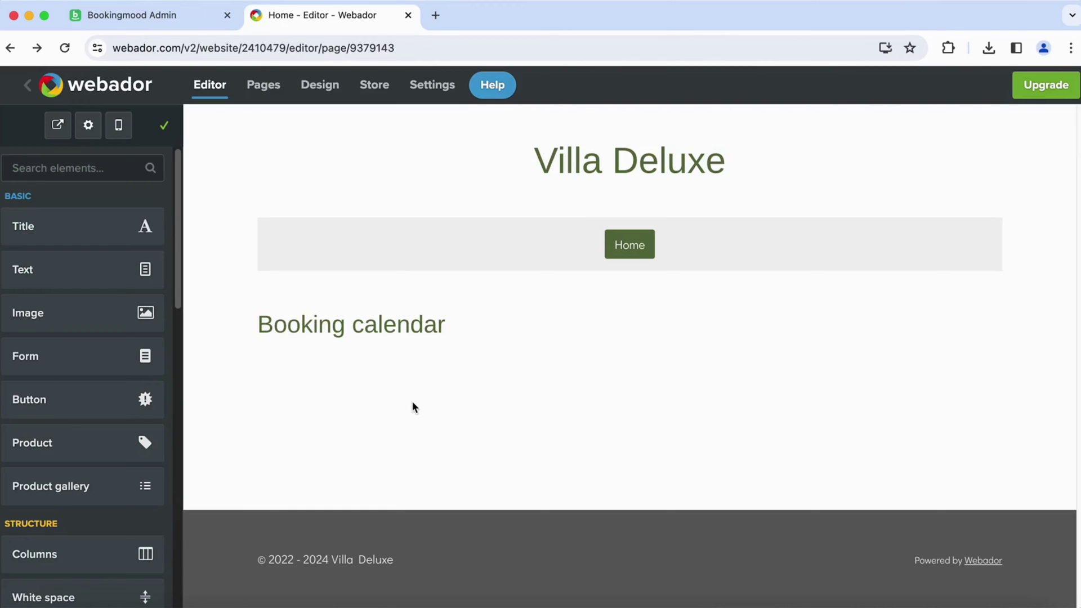
scroll(180, 388, down, 5)
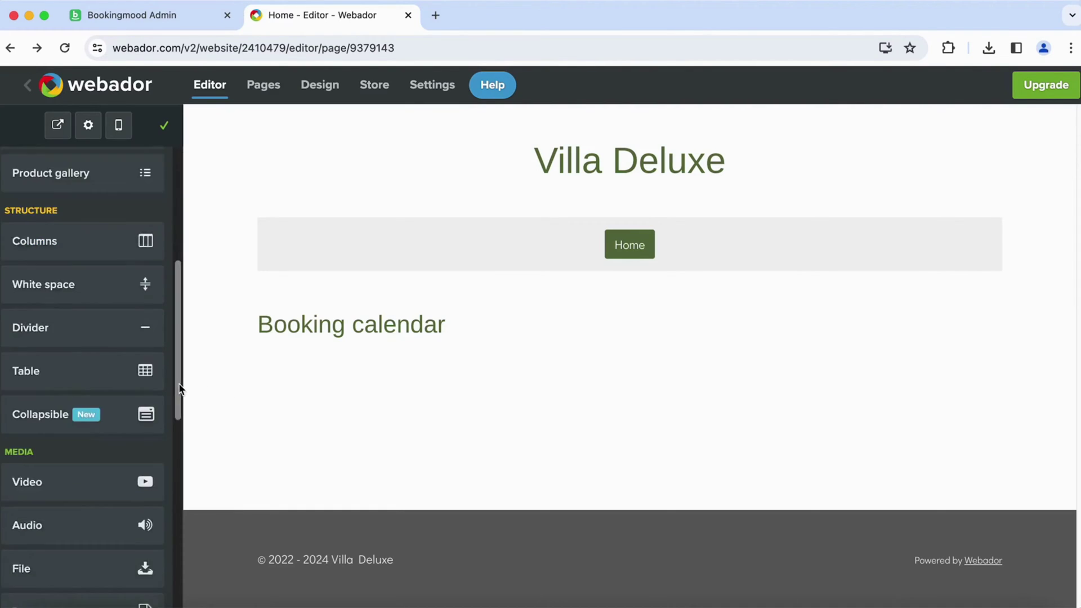
scroll(179, 389, down, 2)
scroll(179, 388, down, 5)
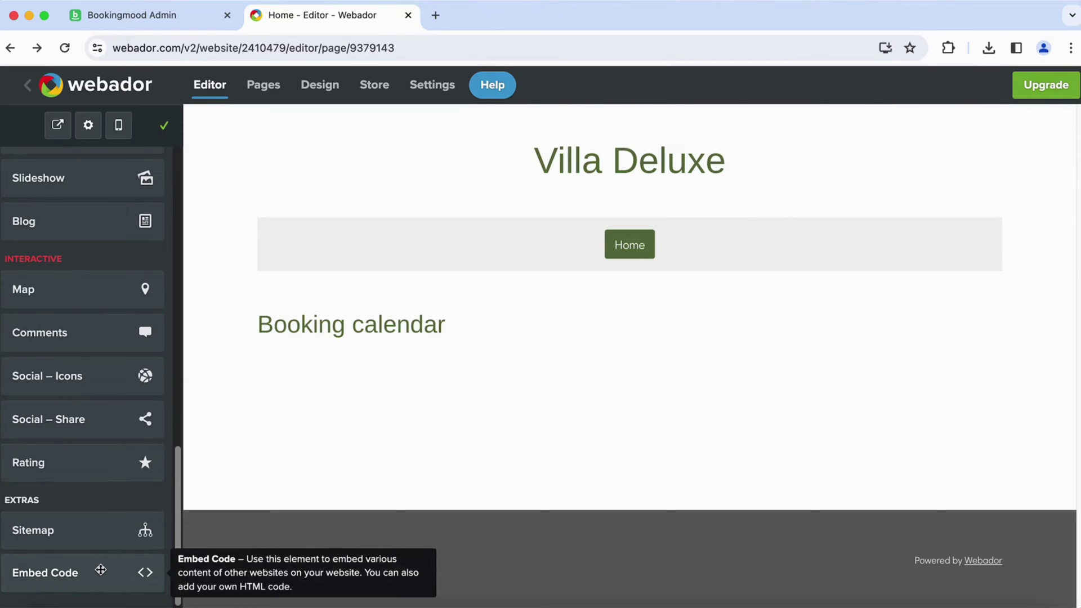
Drag an Embed Code element onto the page below the Booking calendar heading.
drag(100, 570, 359, 361)
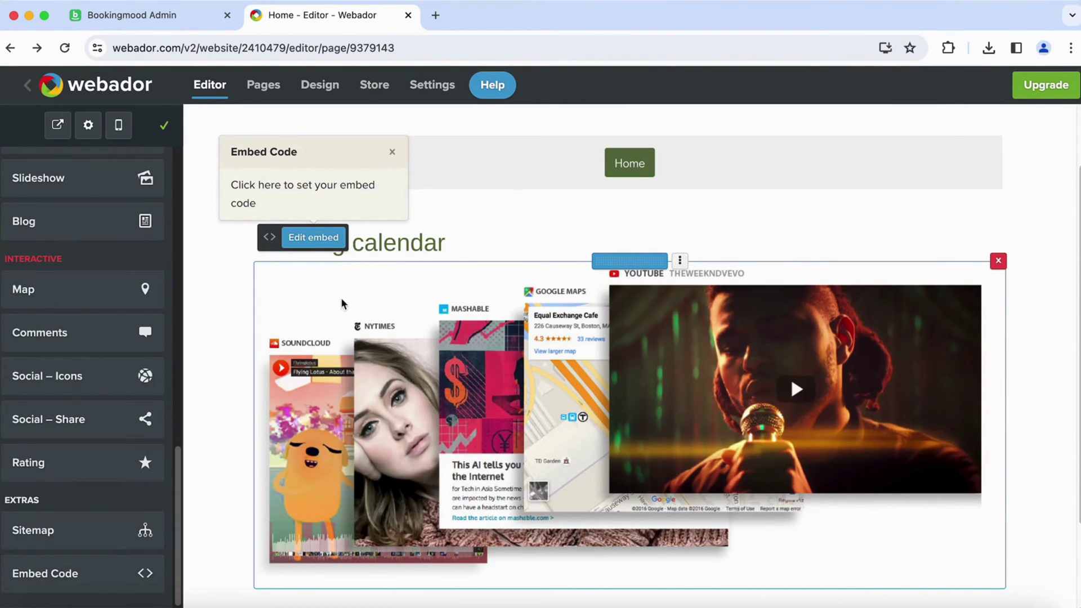
Paste the Bookingmood oEmbed link into the embed's URL field, save, and deselect the block.
click(317, 239)
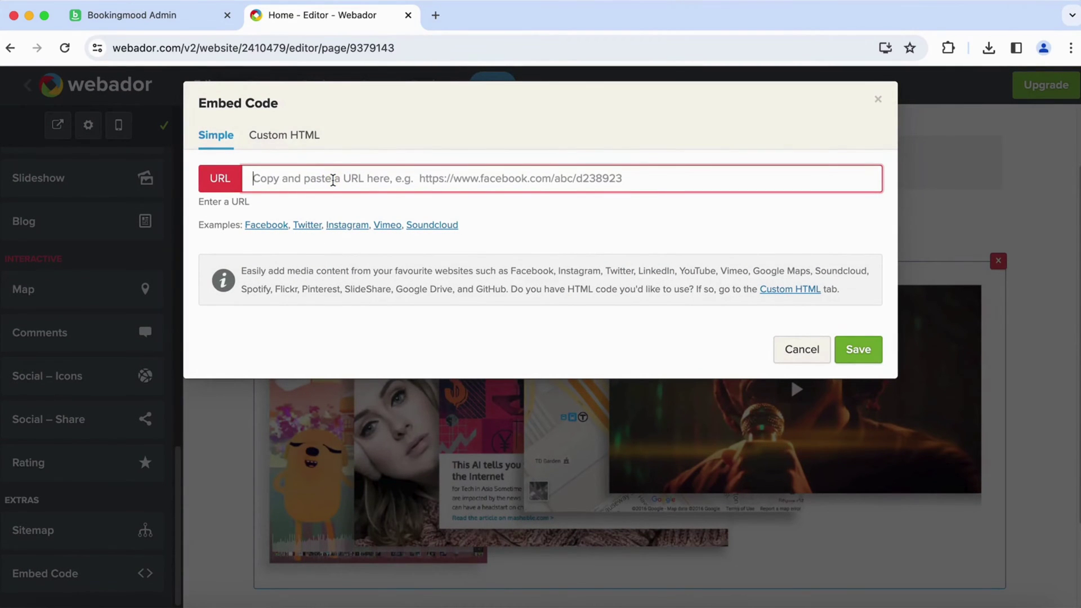
key(ctrl+v)
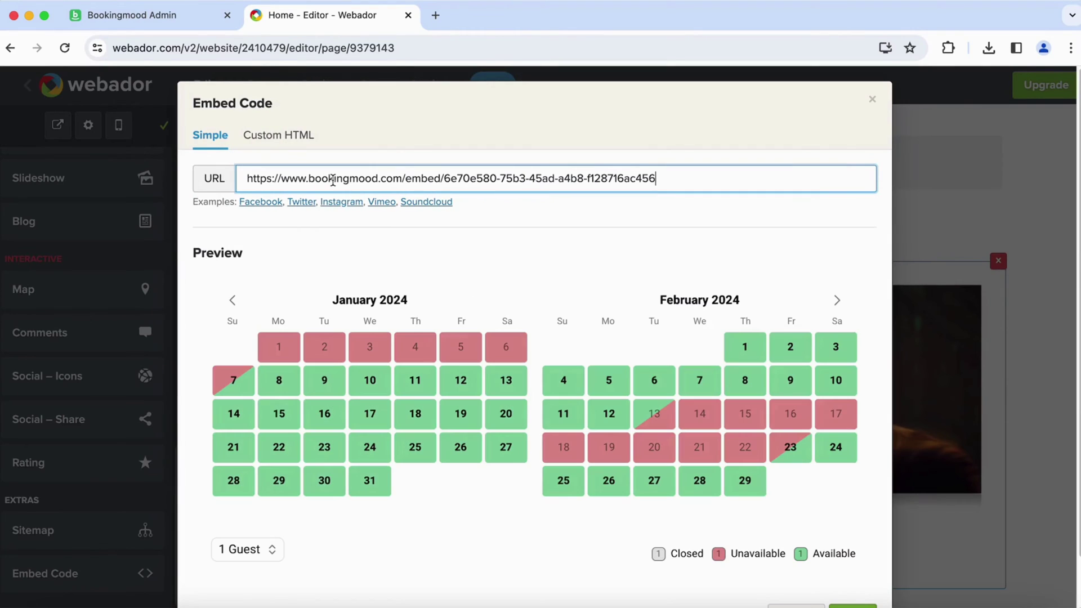
scroll(761, 414, down, 2)
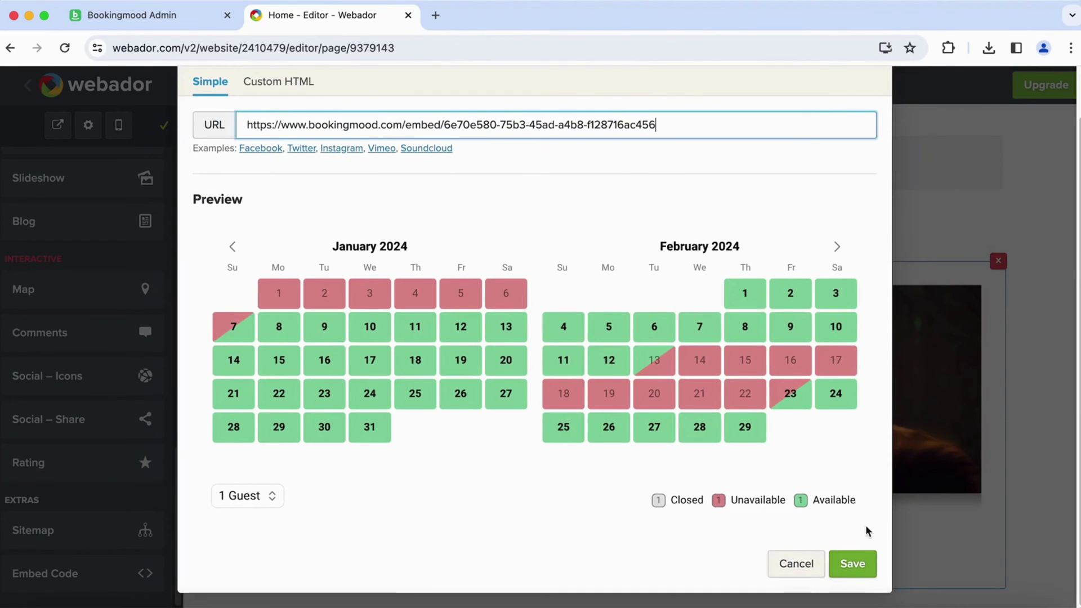
click(852, 564)
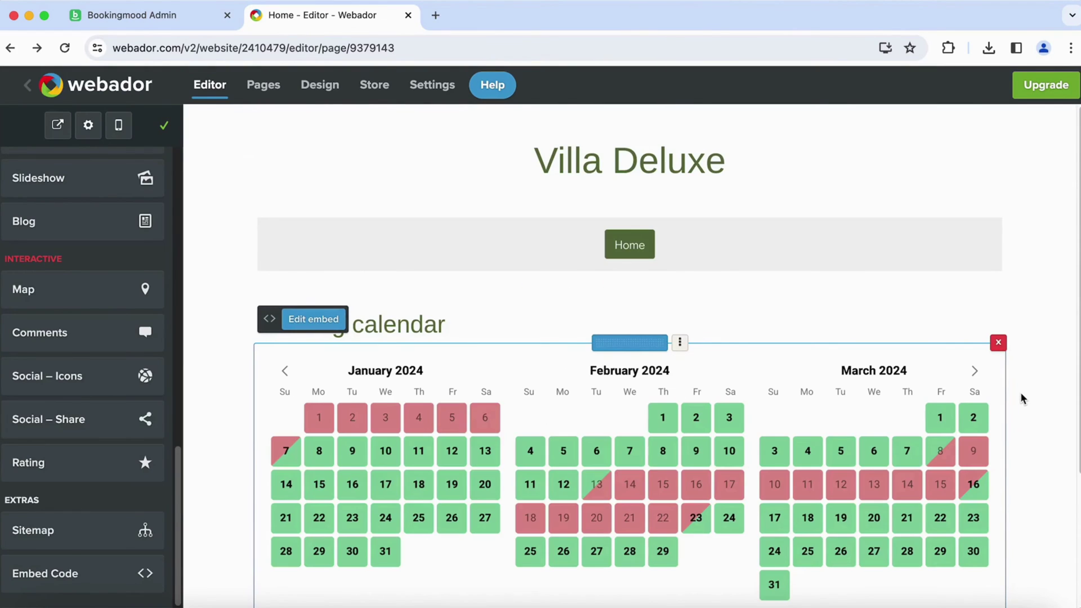
click(1020, 392)
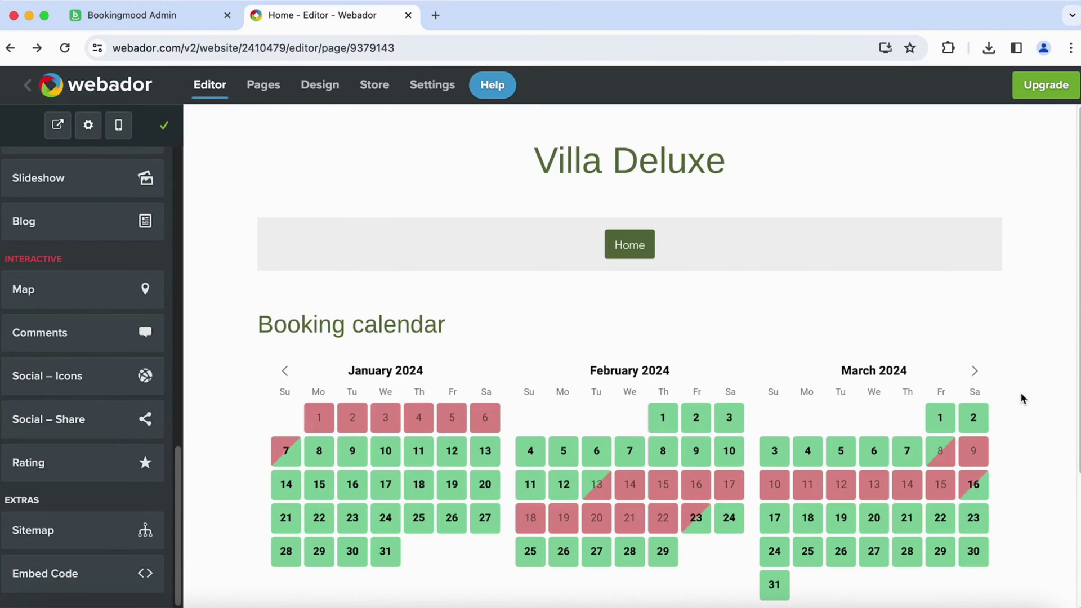
scroll(1021, 394, down, 1)
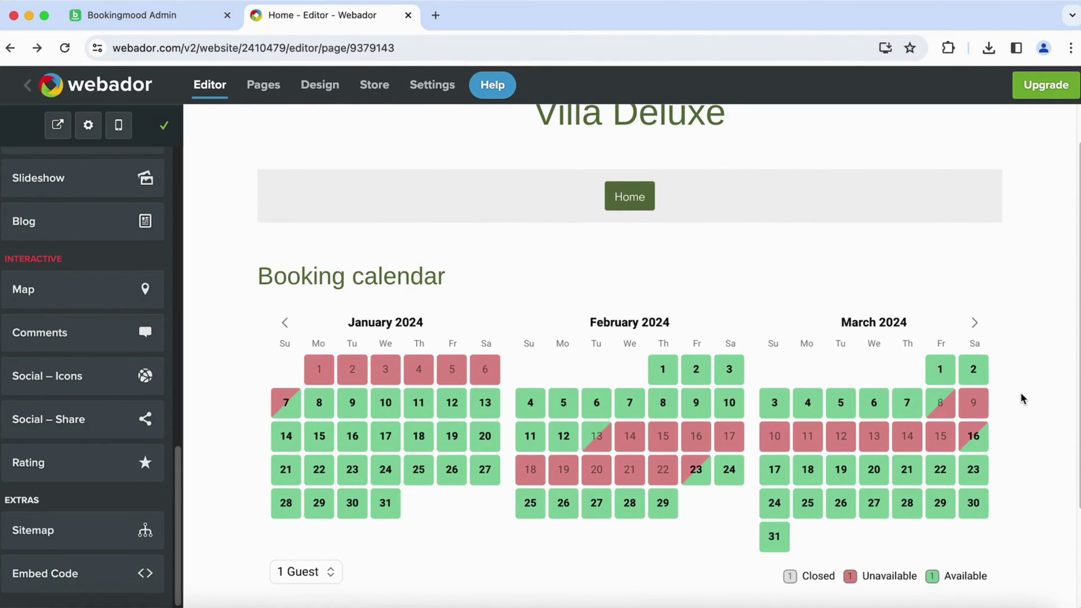